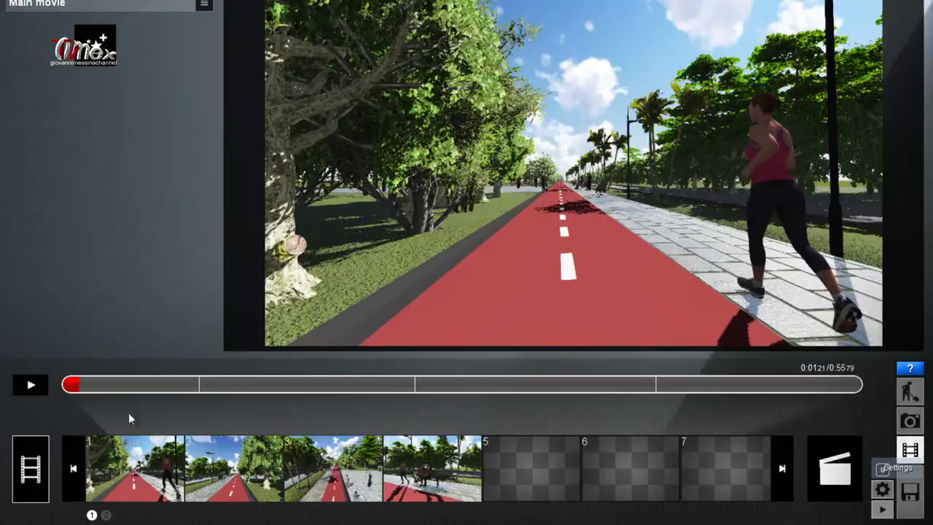
After a brief preview, leave clip 1 for Main movie and open the Effetti filmato library
{"action": "left_click", "coordinate": [38, 387]}
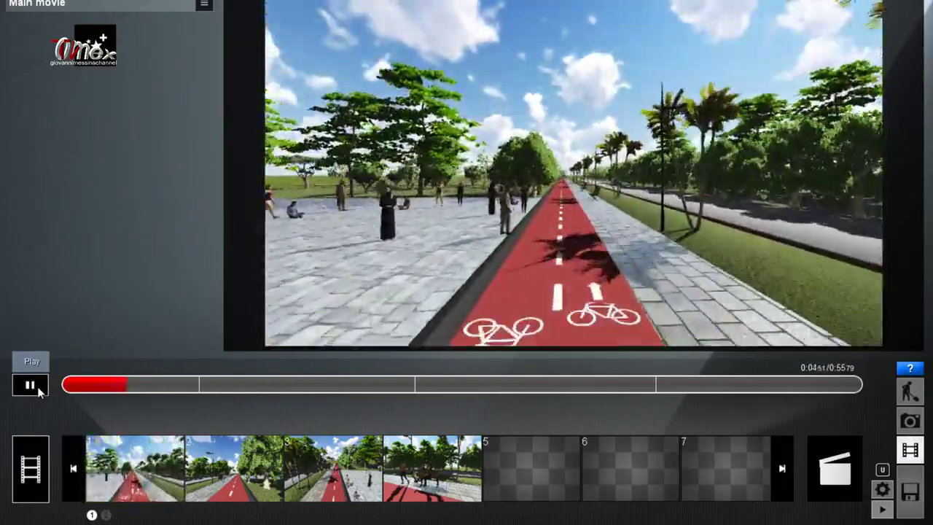
{"action": "left_click", "coordinate": [38, 386]}
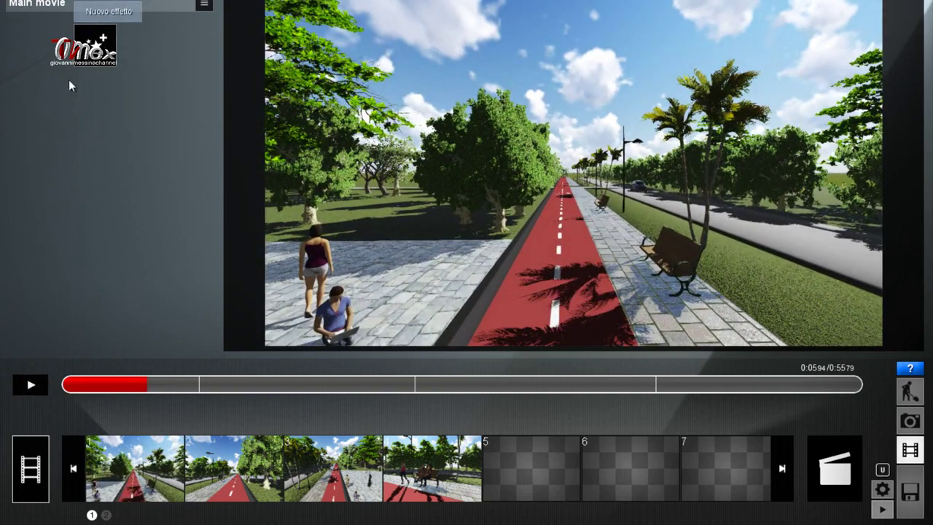
{"action": "left_click", "coordinate": [122, 484]}
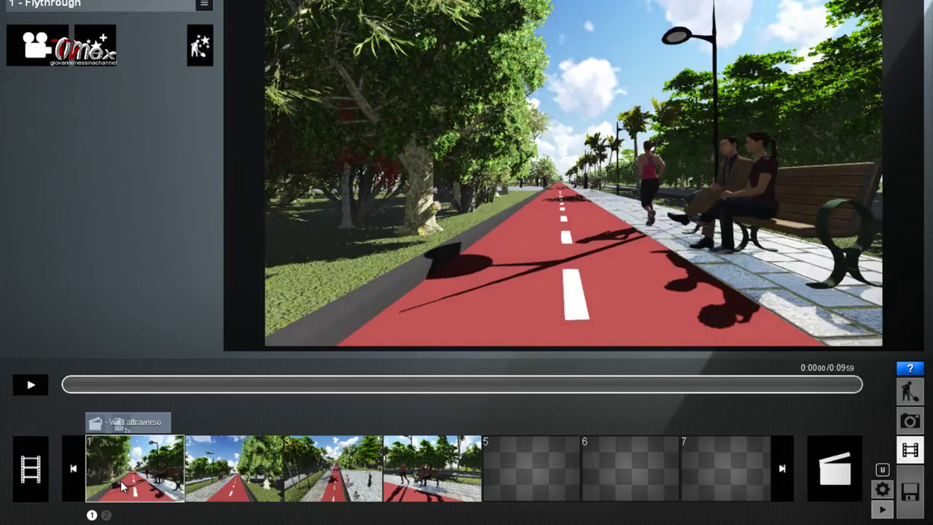
{"action": "left_click", "coordinate": [33, 470]}
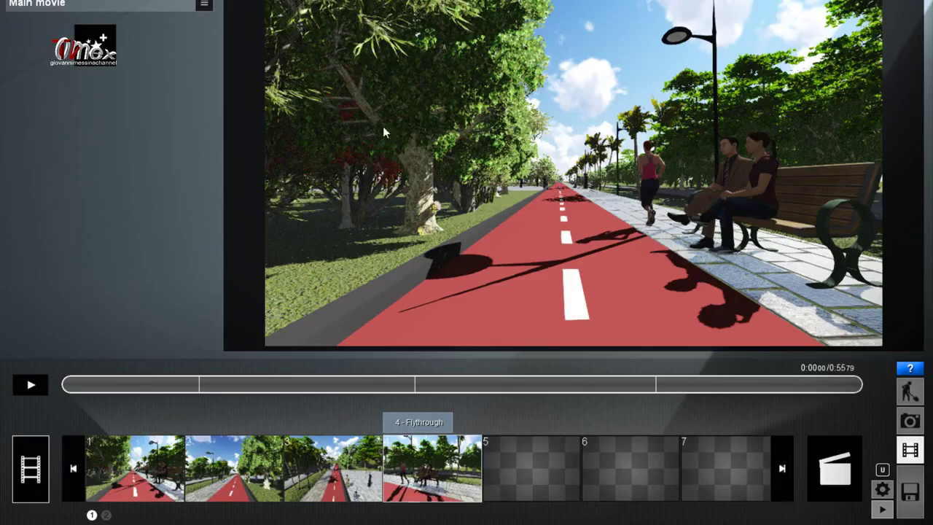
{"action": "left_click", "coordinate": [110, 86]}
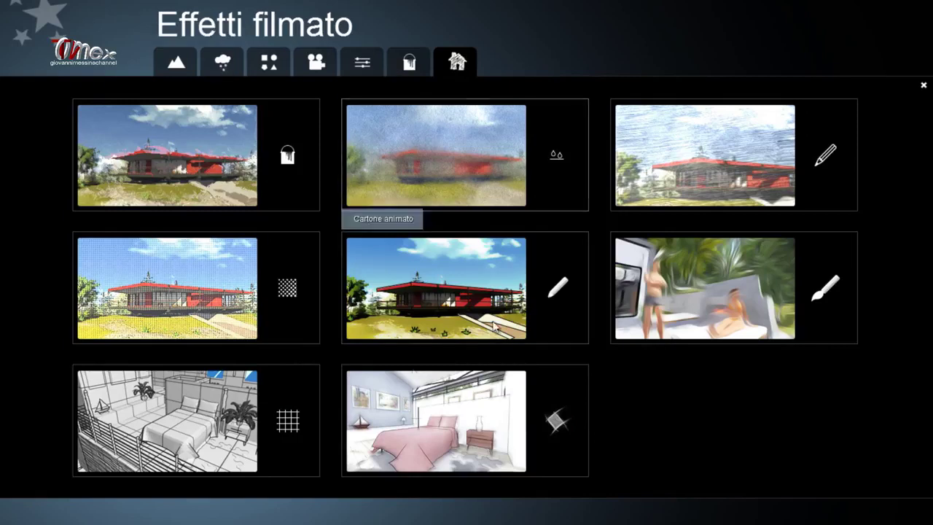
Add the Nebbia fog effect from the weather category of Effetti filmato
{"action": "left_click", "coordinate": [179, 64]}
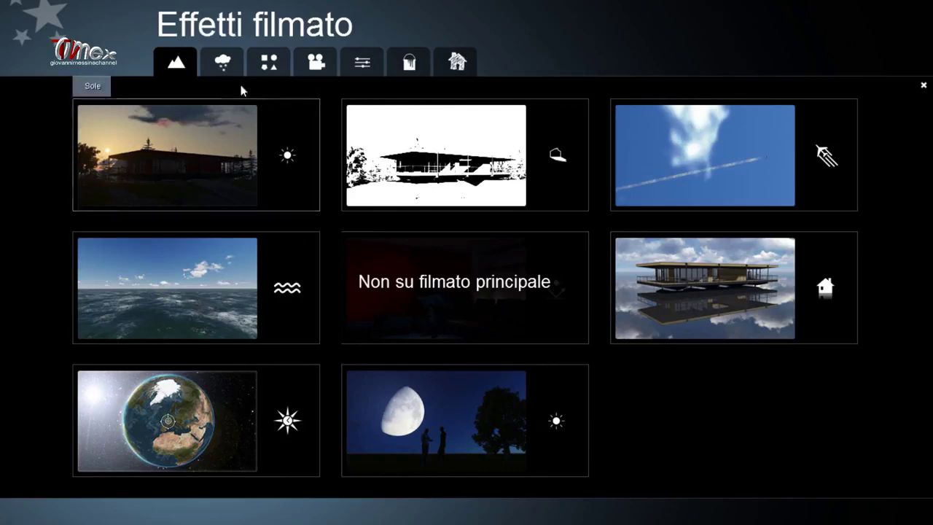
{"action": "left_click", "coordinate": [222, 63]}
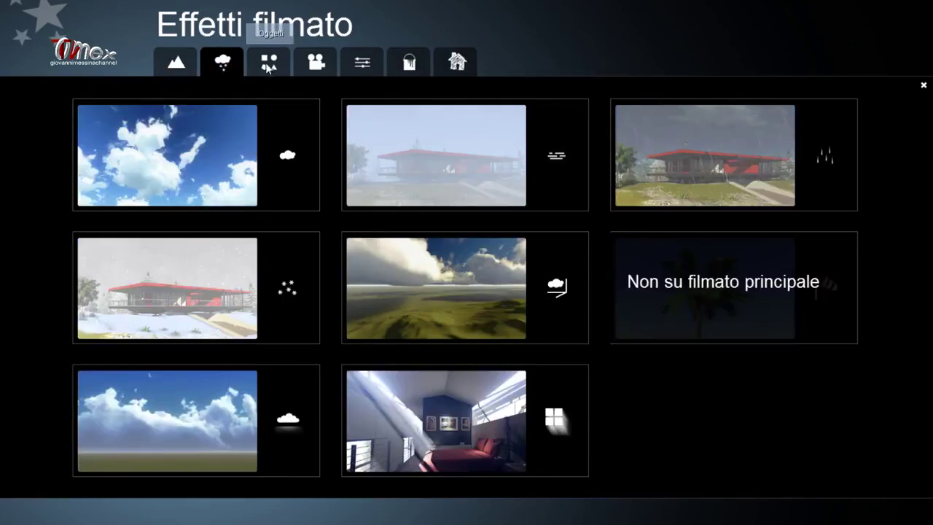
{"action": "left_click", "coordinate": [422, 154]}
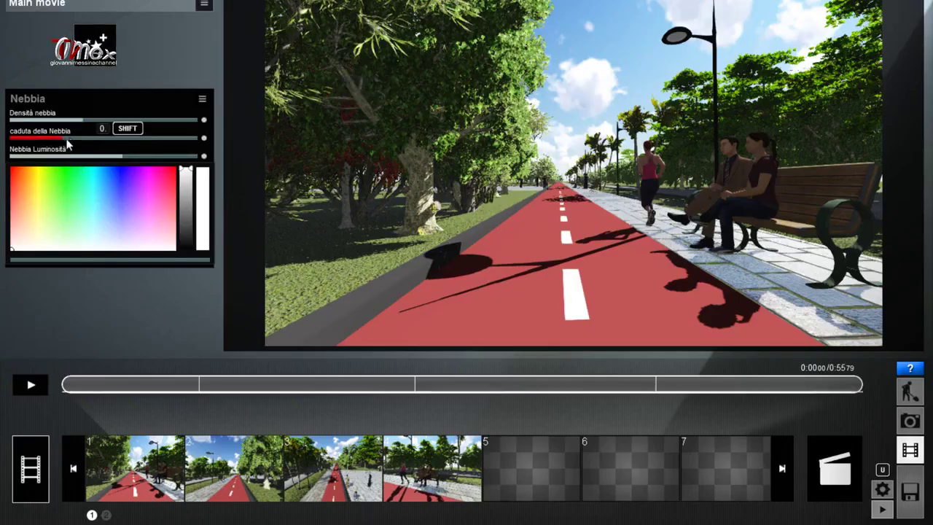
Set the fog falloff to about 0.1 and the fog density to 1.7
{"action": "mouse_move", "coordinate": [67, 144]}
{"action": "left_mouse_down"}
{"action": "mouse_move", "coordinate": [108, 142]}
{"action": "mouse_move", "coordinate": [50, 154]}
{"action": "left_mouse_up"}
{"action": "left_click_drag", "start_coordinate": [79, 118], "coordinate": [133, 119]}
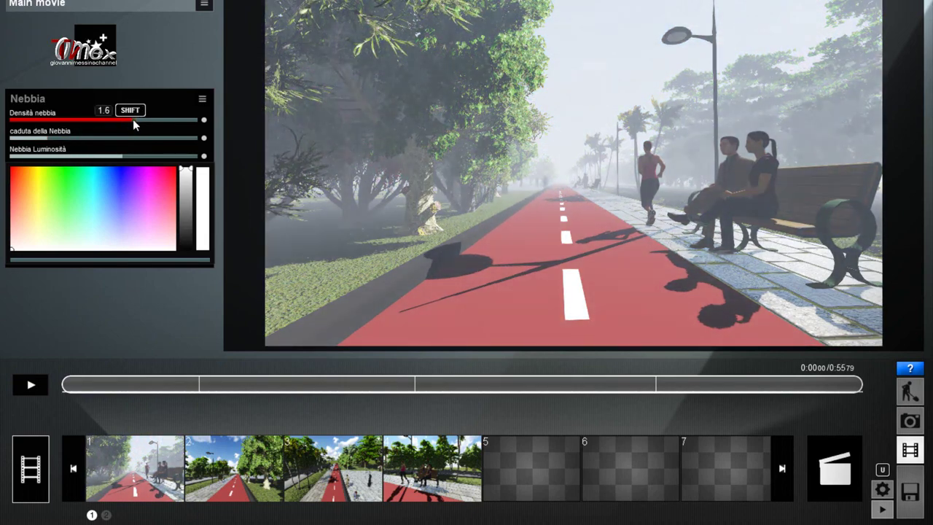
{"action": "left_click_drag", "start_coordinate": [133, 119], "coordinate": [139, 118]}
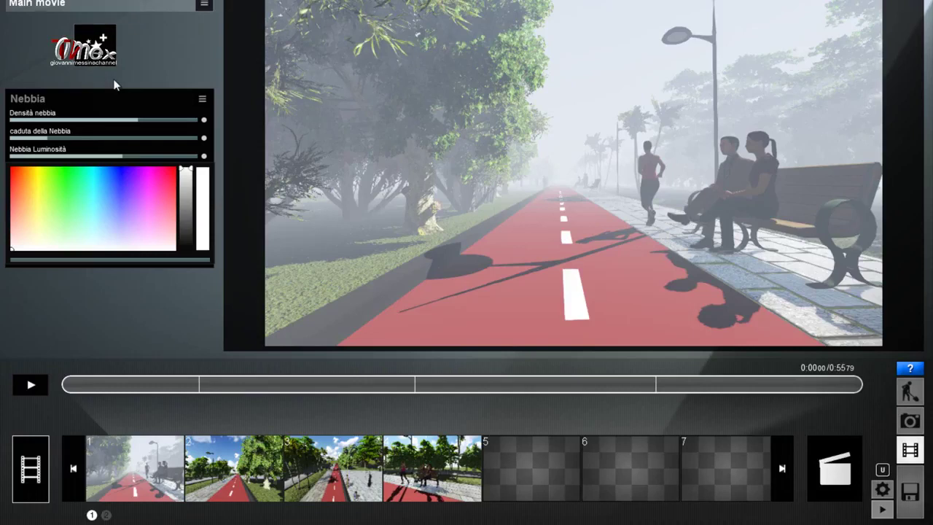
Add the Riflessione reflection effect as the second movie effect
{"action": "left_click", "coordinate": [86, 45]}
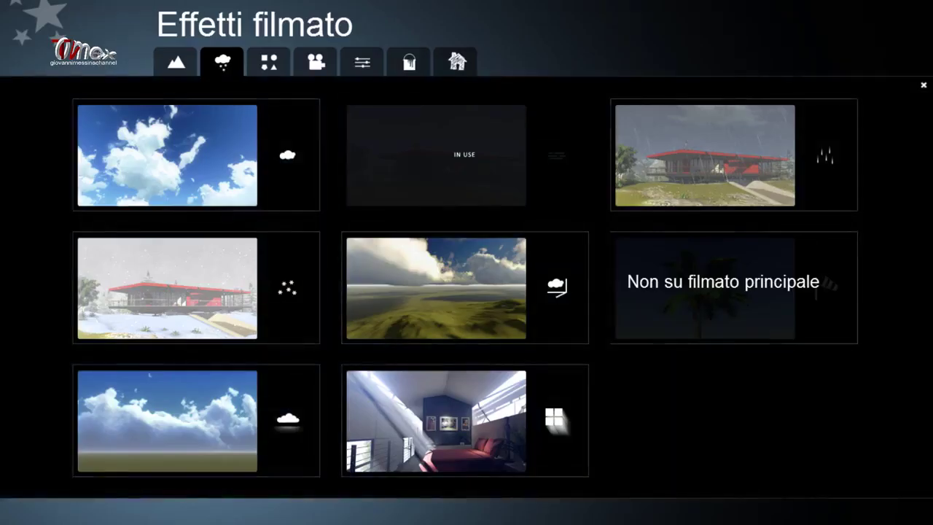
{"action": "left_click", "coordinate": [177, 64]}
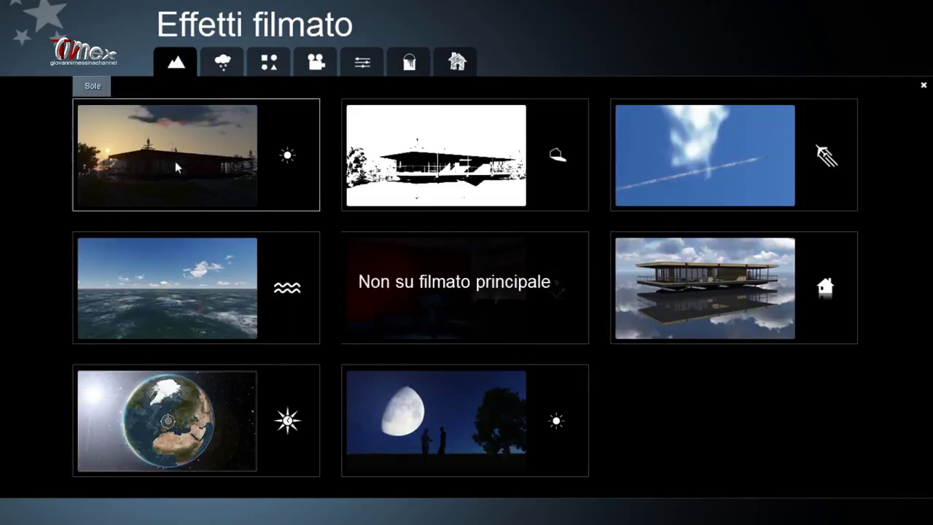
{"action": "left_click", "coordinate": [685, 286]}
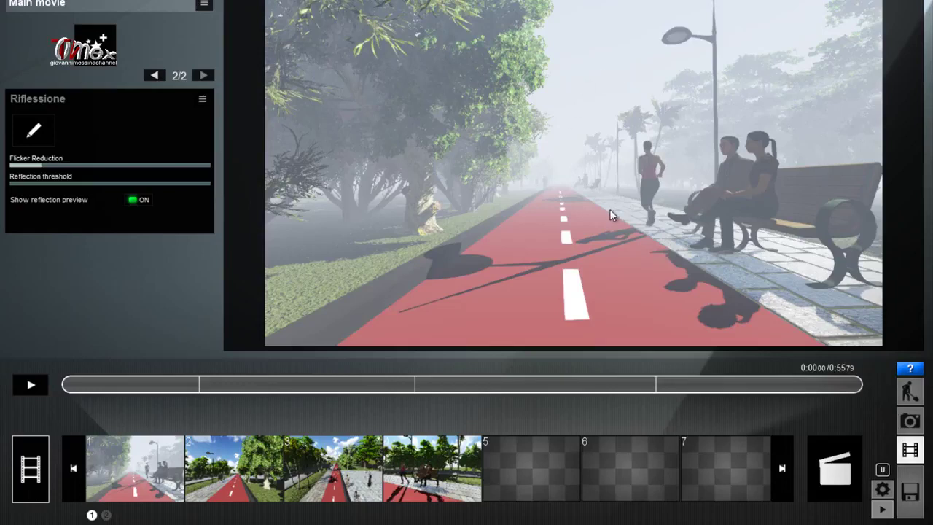
Add reflection planes on the sidewalk paving and the plaza paving, then confirm them
{"action": "left_click", "coordinate": [39, 129]}
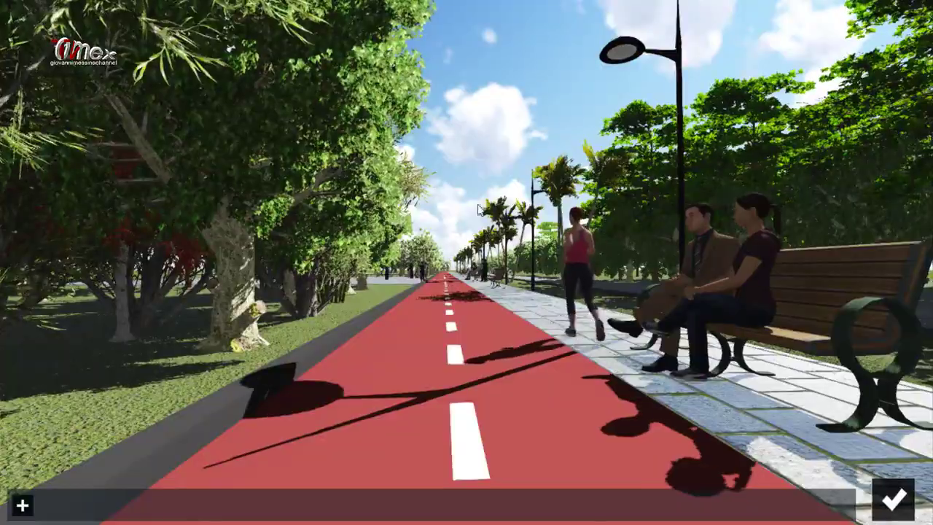
{"action": "key", "text": "w"}
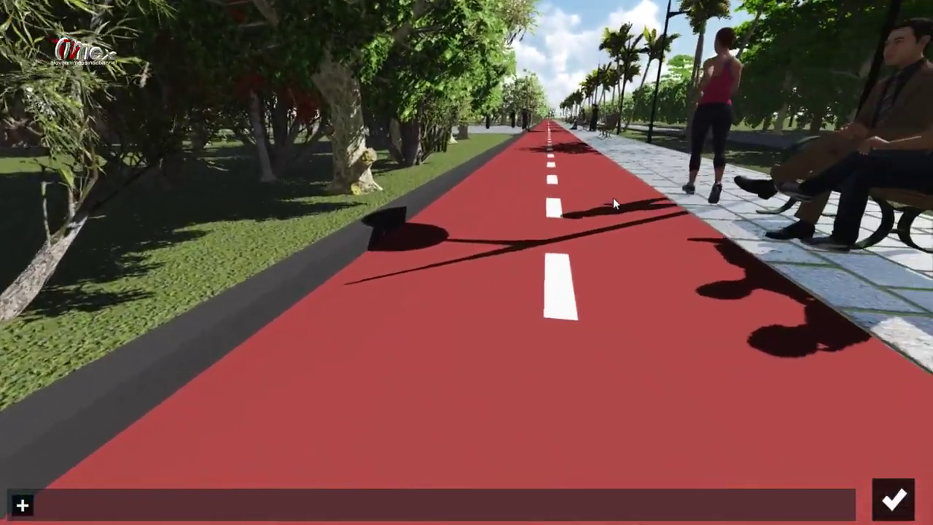
{"action": "right_click_drag", "start_coordinate": [612, 198], "coordinate": [700, 200]}
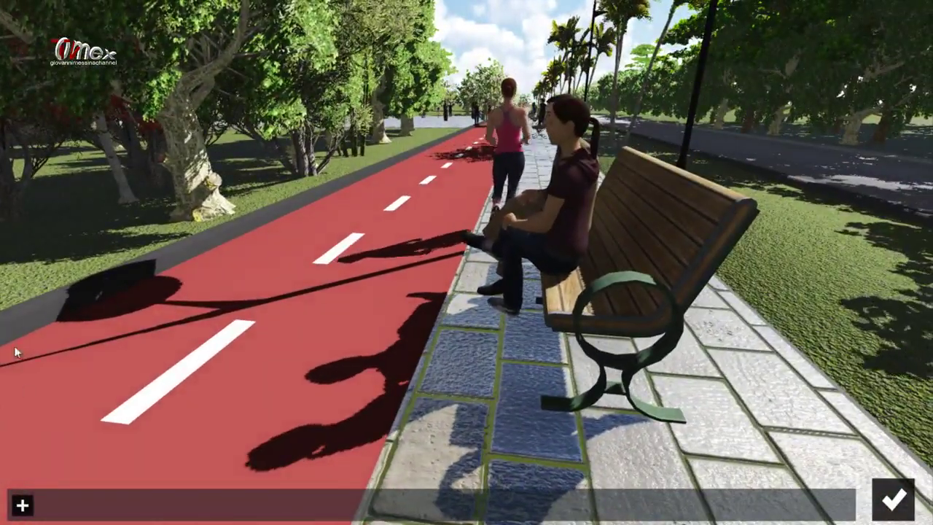
{"action": "left_click", "coordinate": [22, 505]}
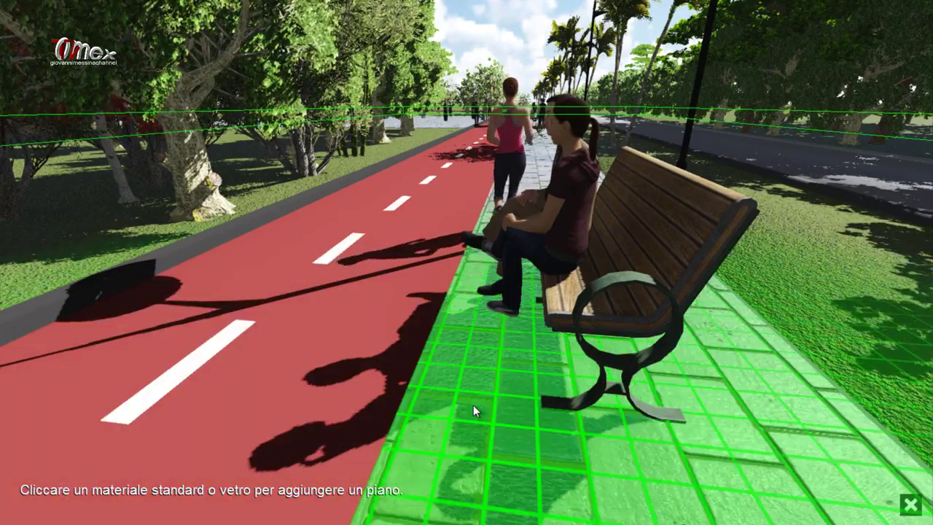
{"action": "left_click", "coordinate": [473, 404]}
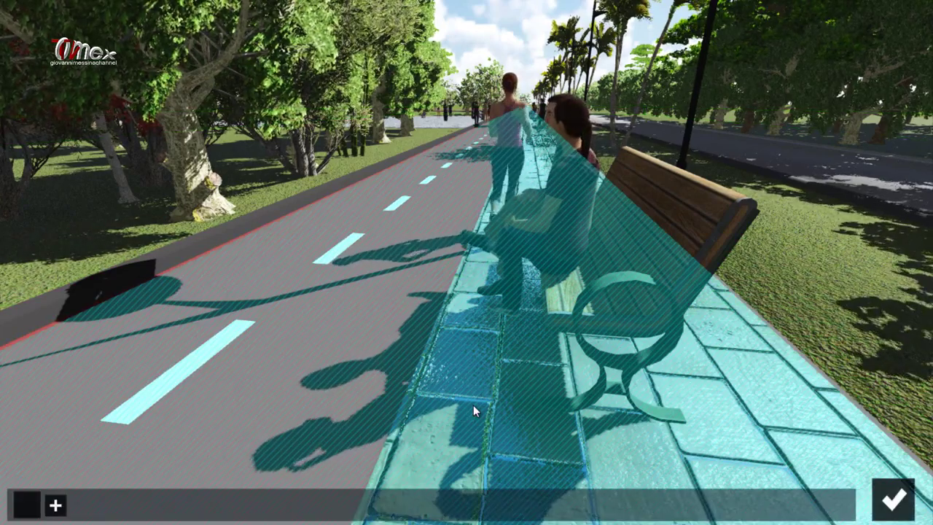
{"action": "left_click", "coordinate": [55, 505]}
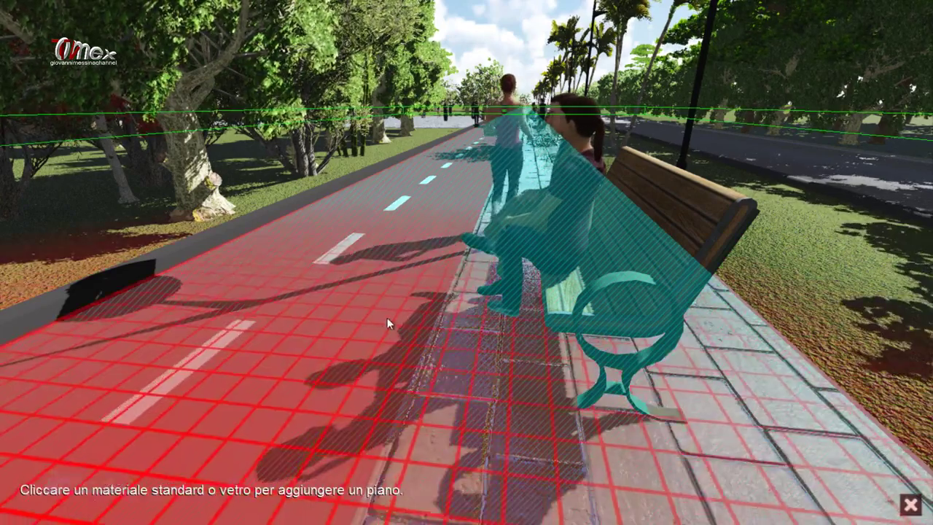
{"action": "mouse_move", "coordinate": [387, 317]}
{"action": "right_mouse_down"}
{"action": "mouse_move", "coordinate": [404, 285]}
{"action": "mouse_move", "coordinate": [338, 357]}
{"action": "right_mouse_up"}
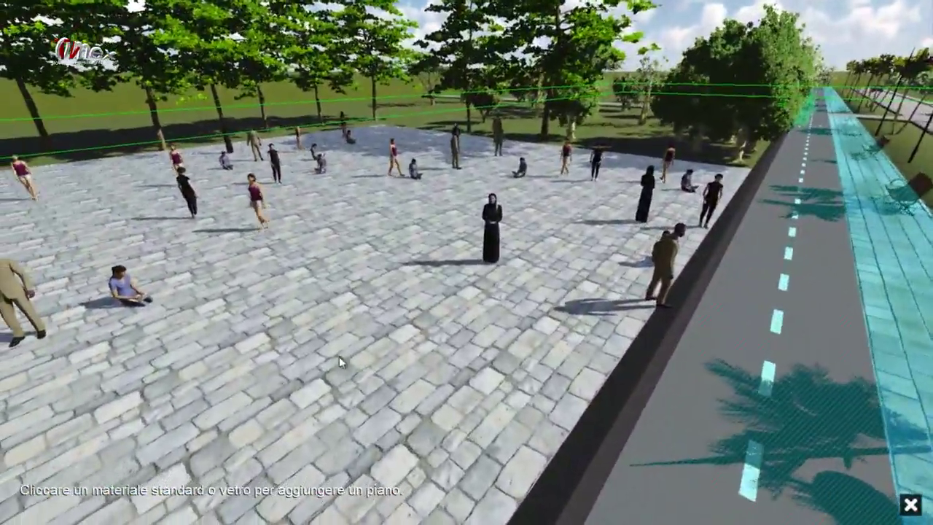
{"action": "left_click", "coordinate": [301, 293]}
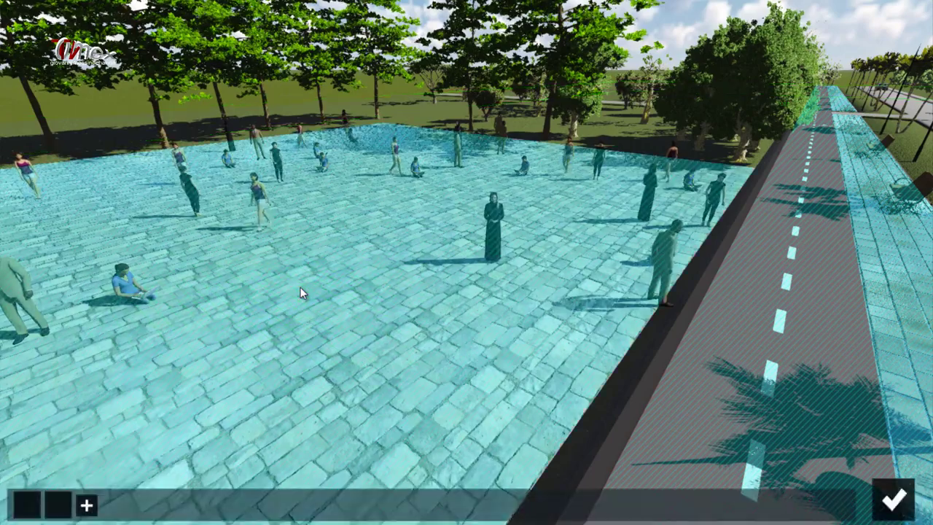
{"action": "left_click", "coordinate": [893, 501]}
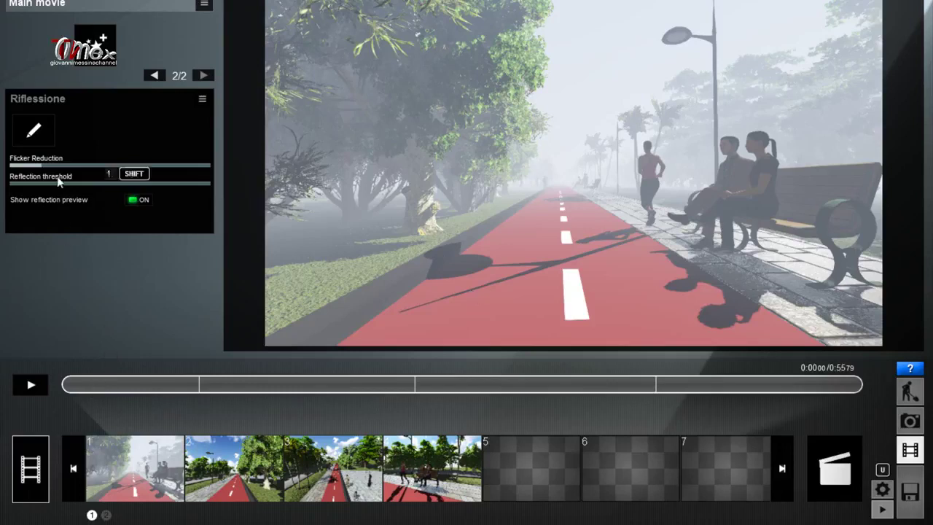
{"action": "mouse_move", "coordinate": [60, 167]}
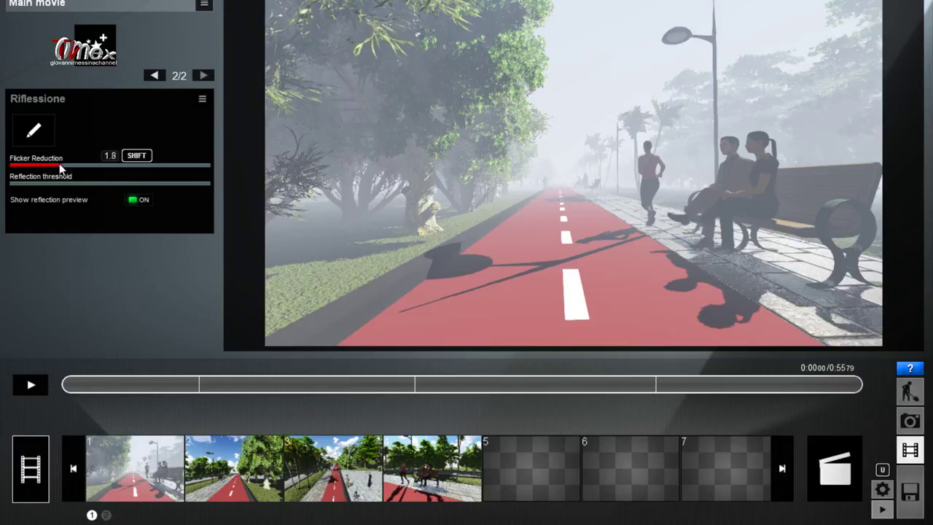
Raise the reflection threshold to 12.1 and preview the movie until about 0:04
{"action": "left_click_drag", "start_coordinate": [35, 183], "coordinate": [60, 183]}
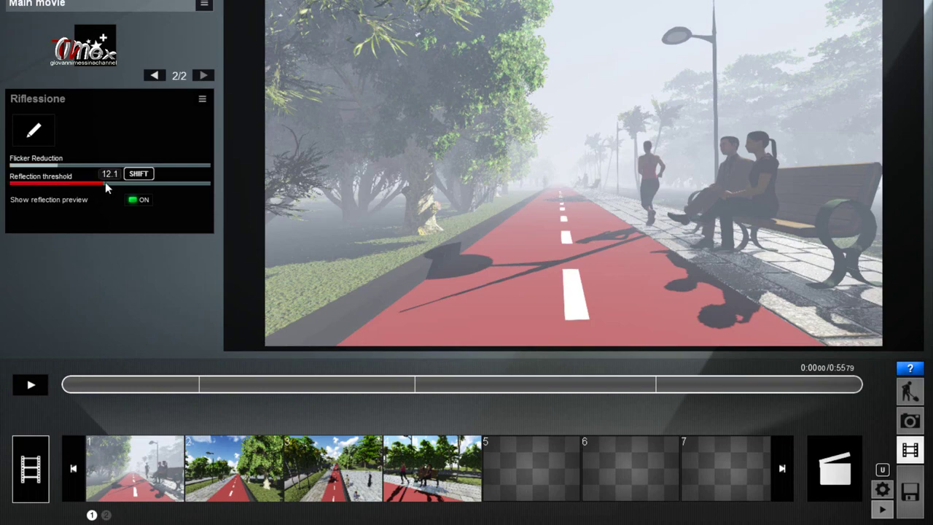
{"action": "left_click", "coordinate": [32, 386]}
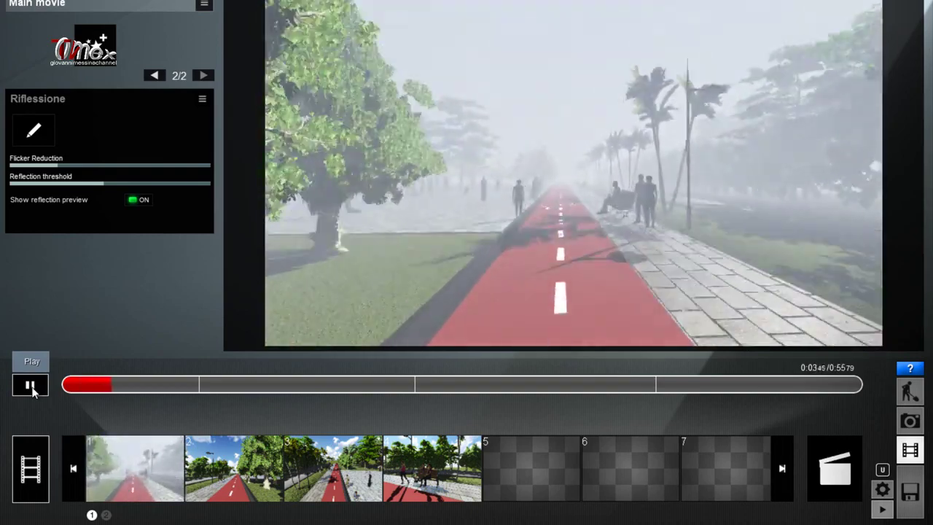
{"action": "left_click", "coordinate": [31, 387]}
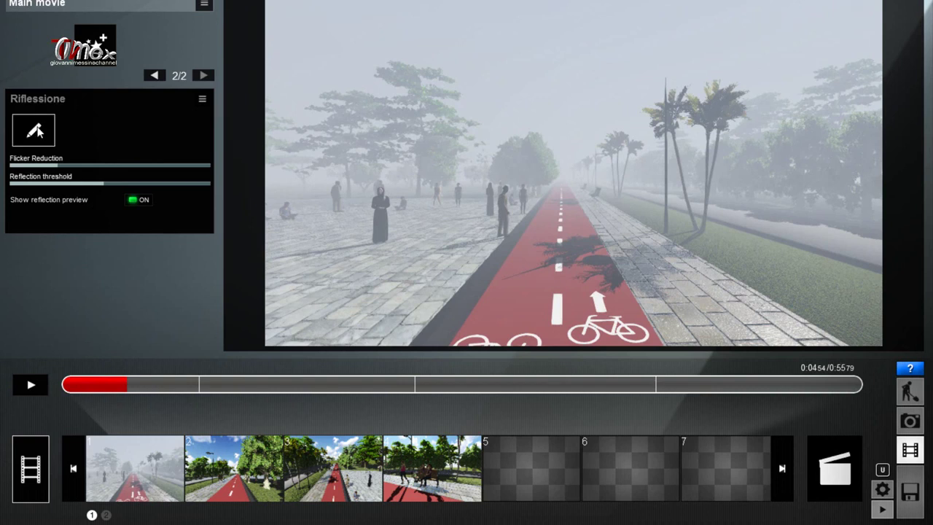
{"action": "left_click", "coordinate": [35, 131]}
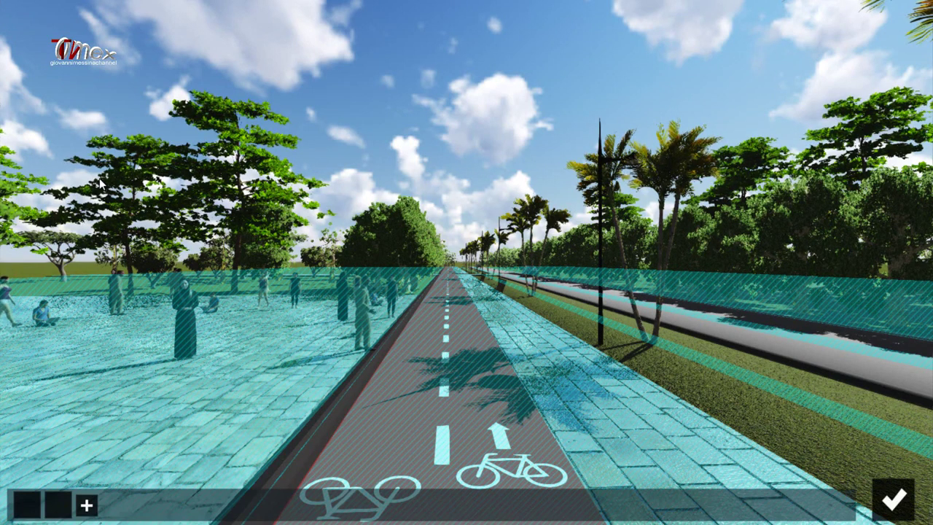
{"action": "mouse_move", "coordinate": [431, 299]}
{"action": "right_mouse_down"}
{"action": "mouse_move", "coordinate": [484, 266]}
{"action": "mouse_move", "coordinate": [801, 339]}
{"action": "mouse_move", "coordinate": [585, 282]}
{"action": "mouse_move", "coordinate": [838, 502]}
{"action": "right_mouse_up"}
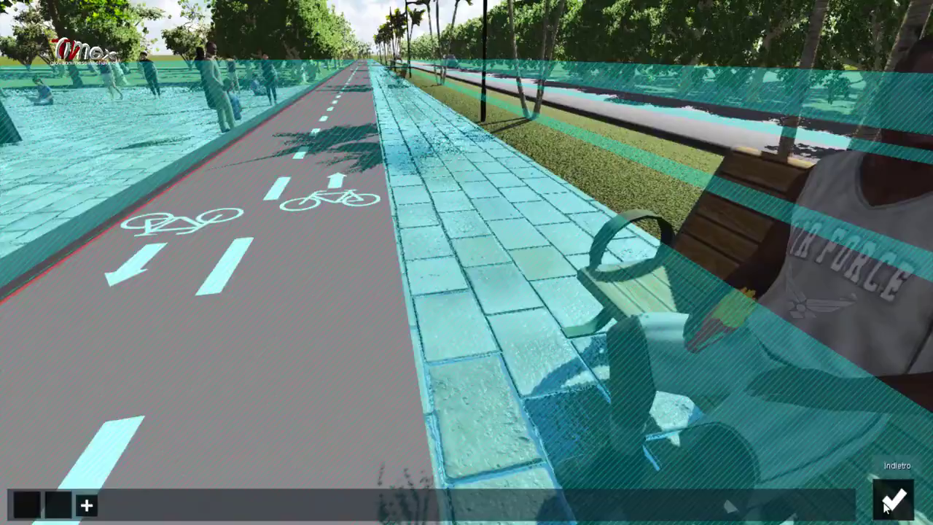
{"action": "left_click", "coordinate": [893, 500]}
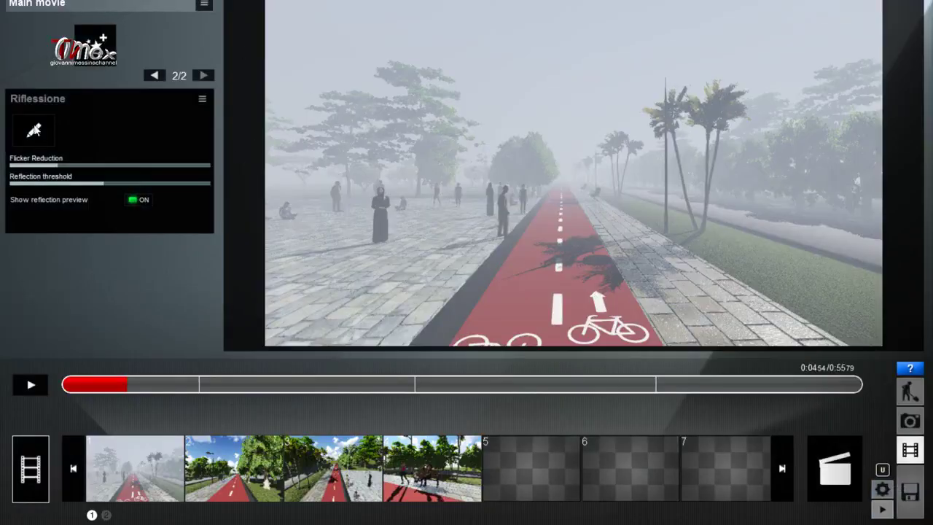
Remove the Nebbia fog effect so the bike path renders clear and sunny
{"action": "left_click", "coordinate": [202, 75]}
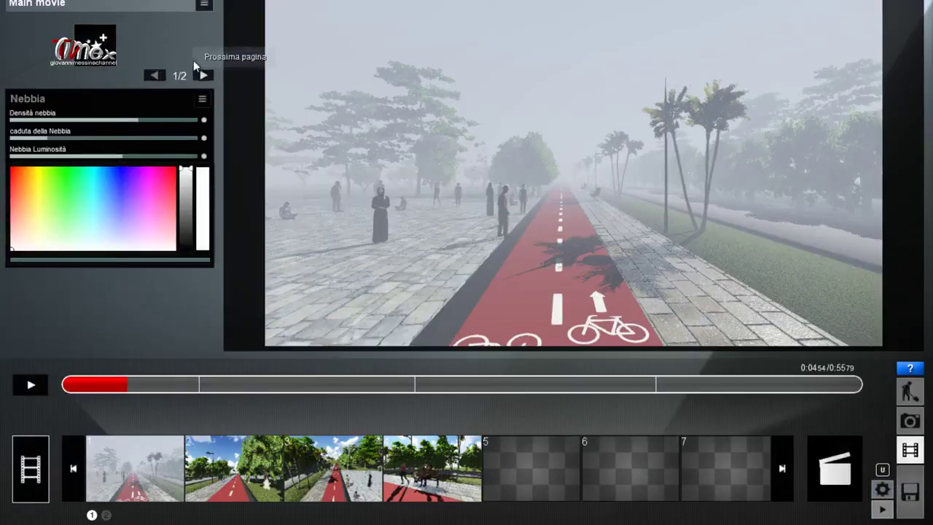
{"action": "left_click", "coordinate": [201, 99]}
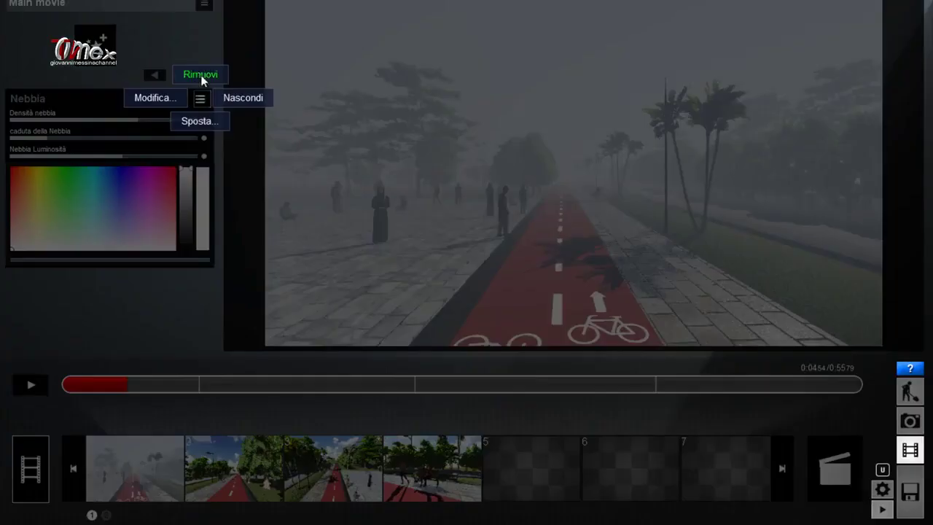
{"action": "left_click", "coordinate": [201, 76]}
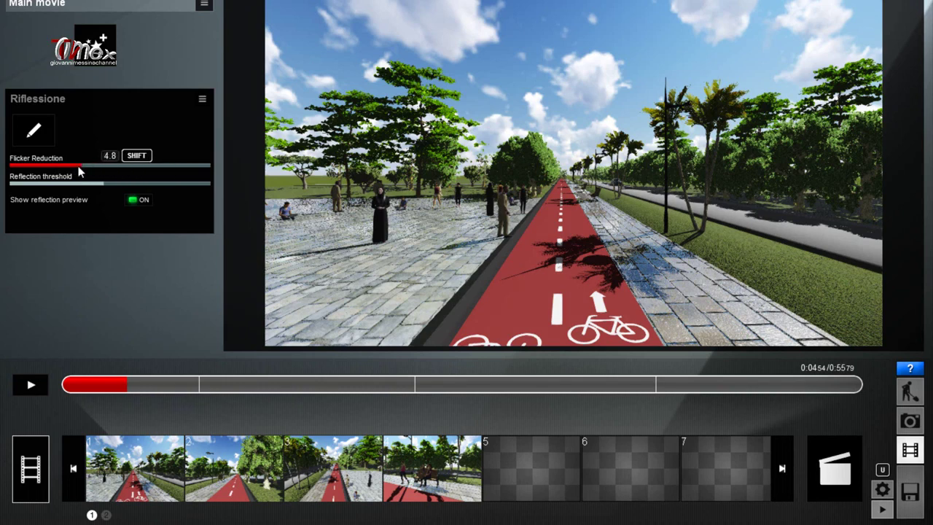
Set the reflection threshold to 17.5 and scrub the preview back toward the start
{"action": "mouse_move", "coordinate": [104, 189]}
{"action": "left_mouse_down"}
{"action": "mouse_move", "coordinate": [163, 188]}
{"action": "mouse_move", "coordinate": [110, 183]}
{"action": "mouse_move", "coordinate": [166, 179]}
{"action": "left_mouse_up"}
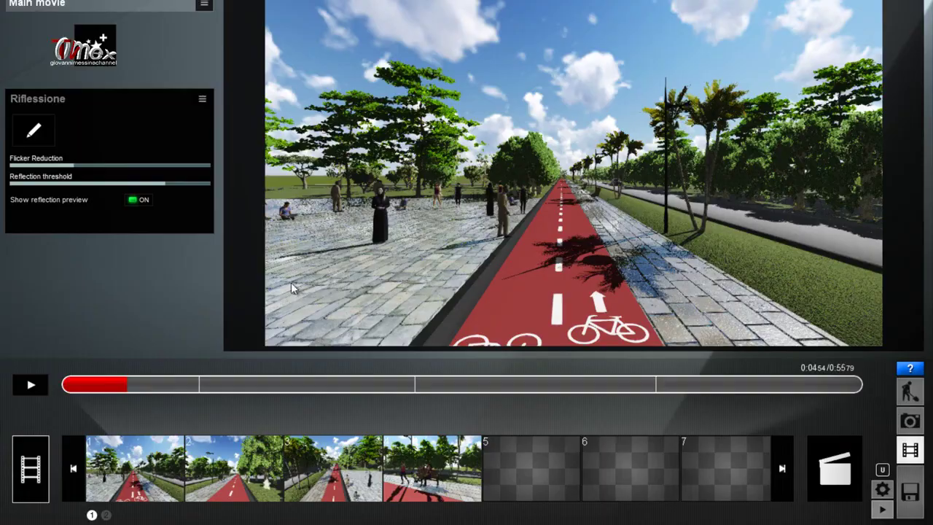
{"action": "left_click_drag", "start_coordinate": [125, 392], "coordinate": [66, 395]}
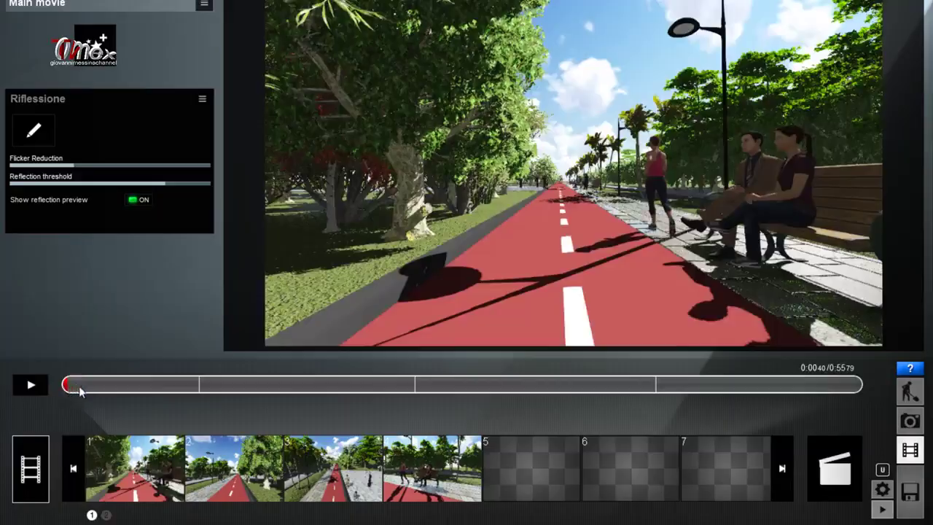
{"action": "left_click_drag", "start_coordinate": [80, 391], "coordinate": [321, 394]}
{"action": "mouse_move", "coordinate": [334, 396]}
{"action": "left_mouse_down"}
{"action": "mouse_move", "coordinate": [378, 422]}
{"action": "mouse_move", "coordinate": [169, 390]}
{"action": "mouse_move", "coordinate": [211, 402]}
{"action": "mouse_move", "coordinate": [312, 386]}
{"action": "left_mouse_up"}
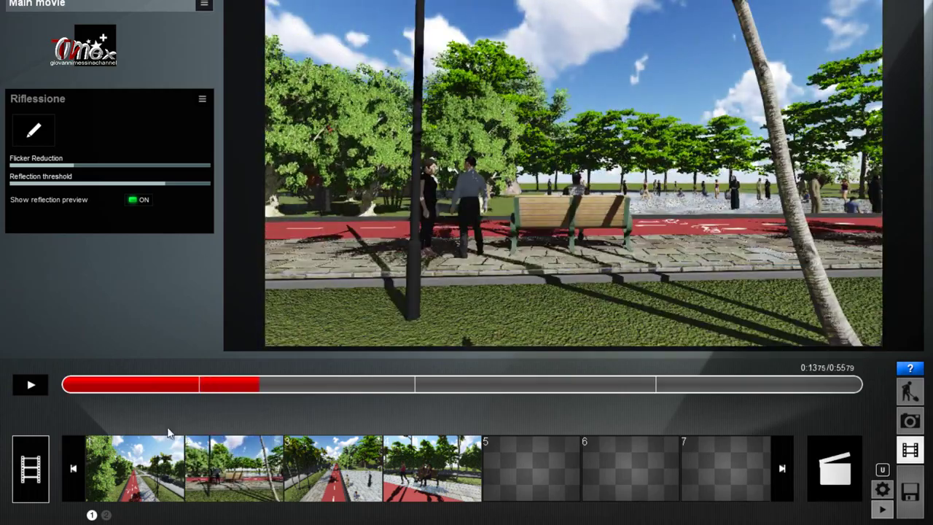
Add the Saturazione selettiva style effect to clip 2 - Flythrough
{"action": "left_click", "coordinate": [241, 474]}
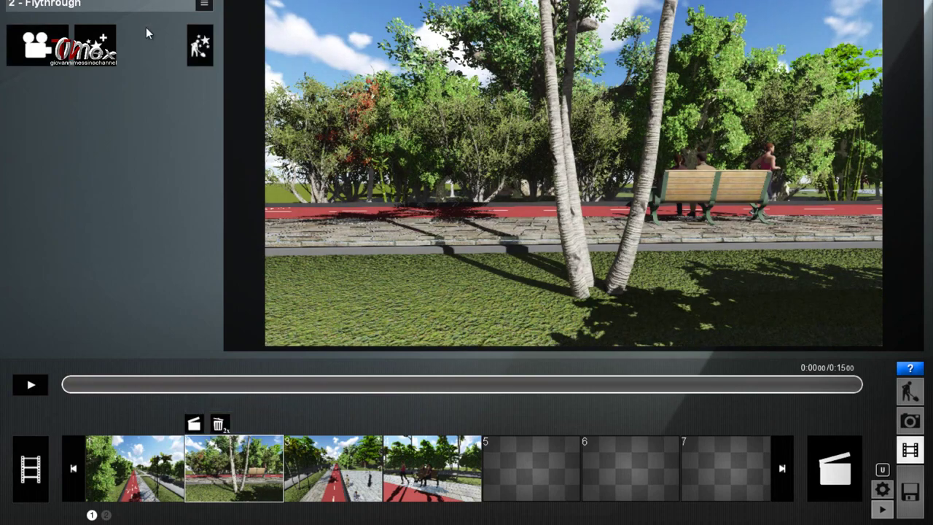
{"action": "left_click", "coordinate": [103, 47]}
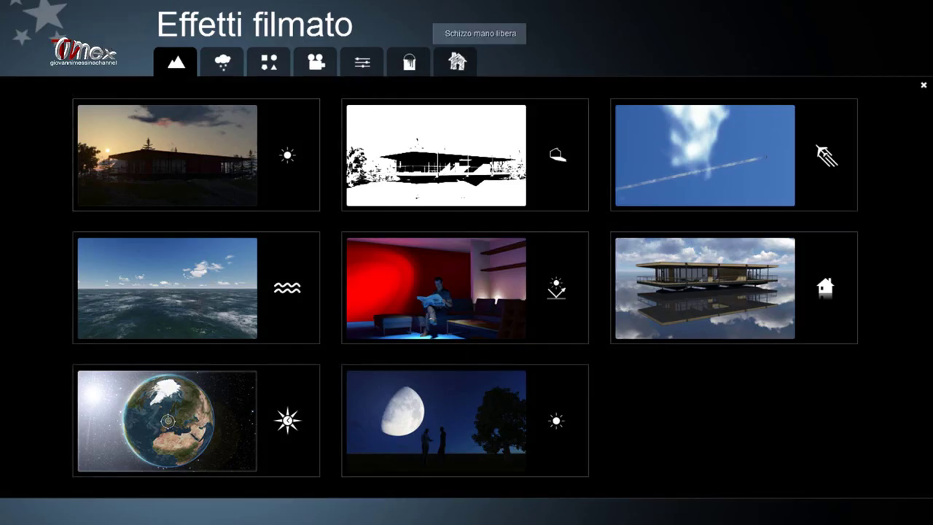
{"action": "left_click", "coordinate": [269, 67]}
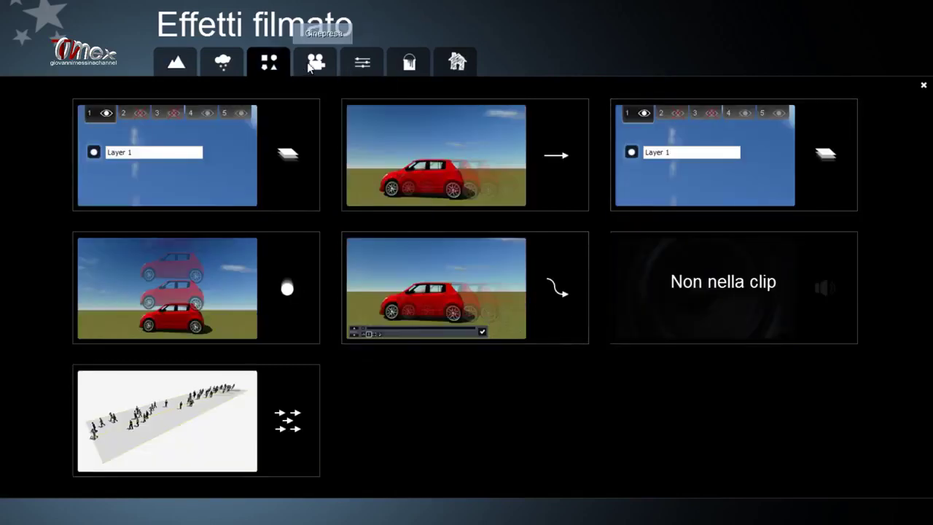
{"action": "left_click", "coordinate": [316, 67]}
{"action": "left_click", "coordinate": [357, 66]}
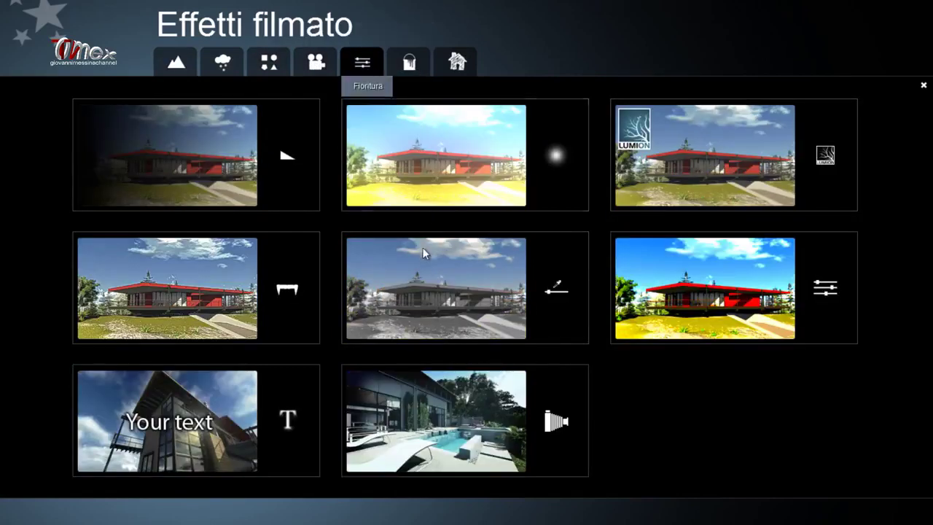
{"action": "left_click", "coordinate": [430, 285]}
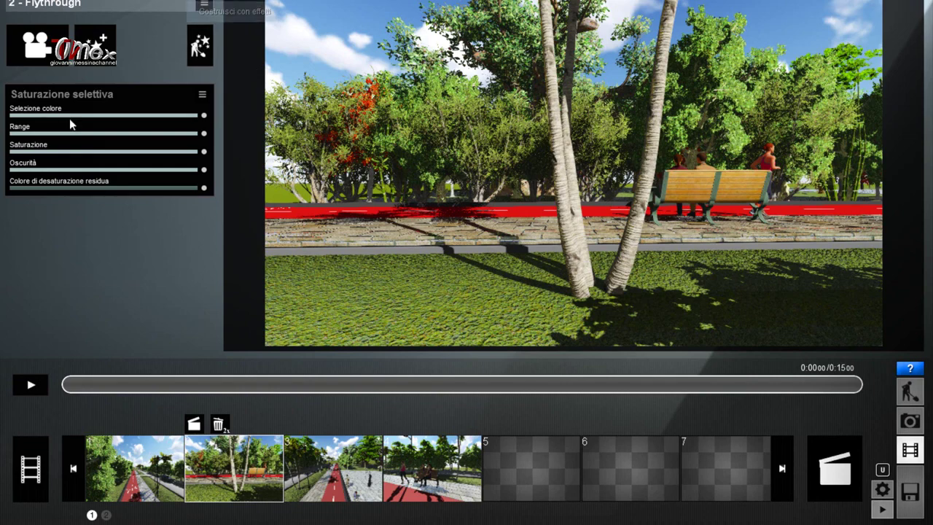
Set the colour selection to about 0.8 so clip 2 turns nearly grey, then return to Main movie
{"action": "left_click_drag", "start_coordinate": [184, 123], "coordinate": [99, 127]}
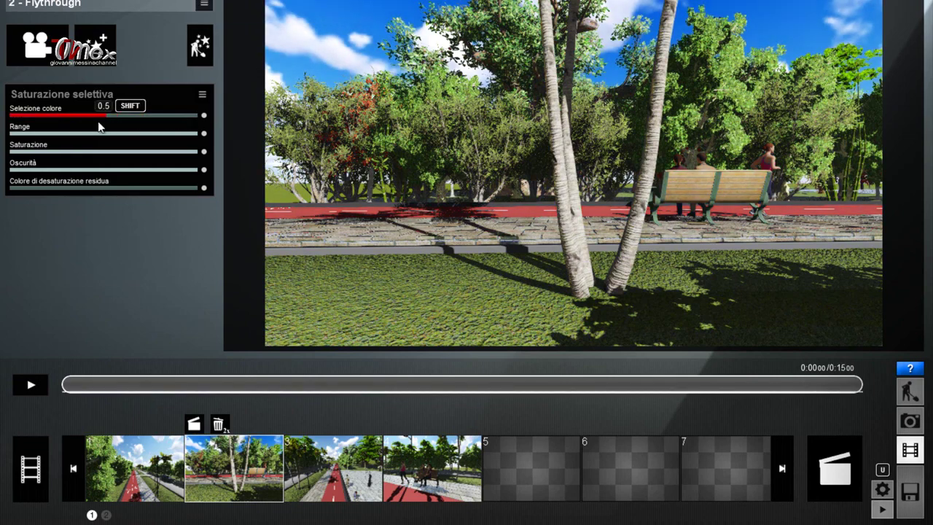
{"action": "left_click", "coordinate": [156, 125]}
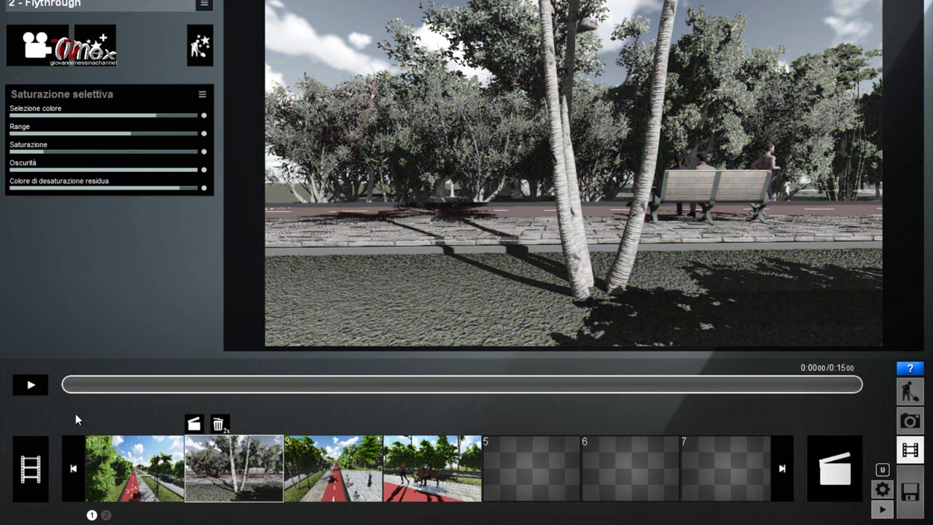
{"action": "left_click", "coordinate": [30, 469]}
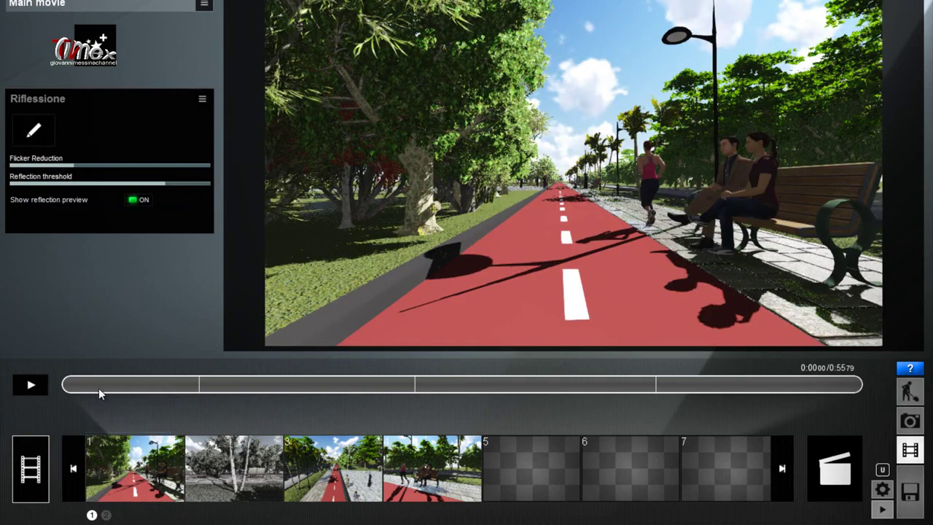
Reopen clip 2 - Flythrough, pass through its camera editor, and return to its Saturazione selettiva effects
{"action": "left_click", "coordinate": [233, 466]}
{"action": "left_click", "coordinate": [233, 466]}
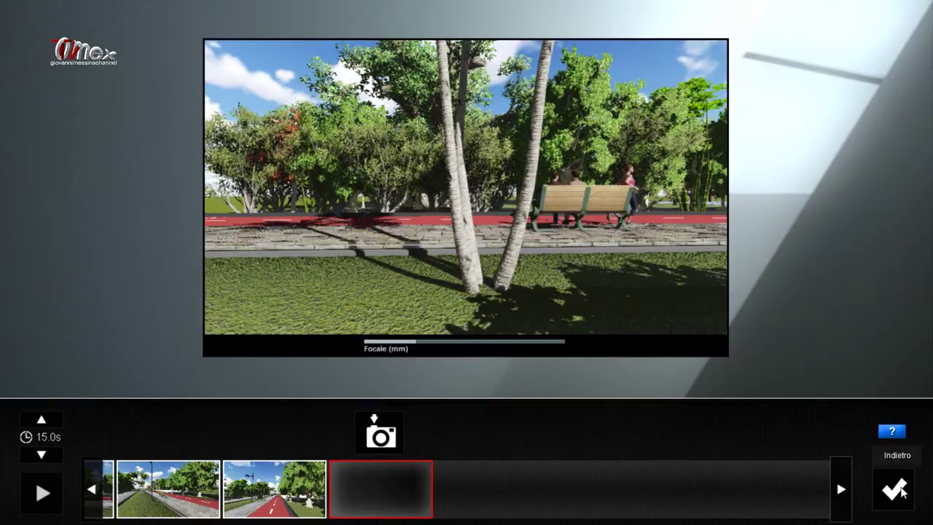
{"action": "left_click", "coordinate": [903, 493]}
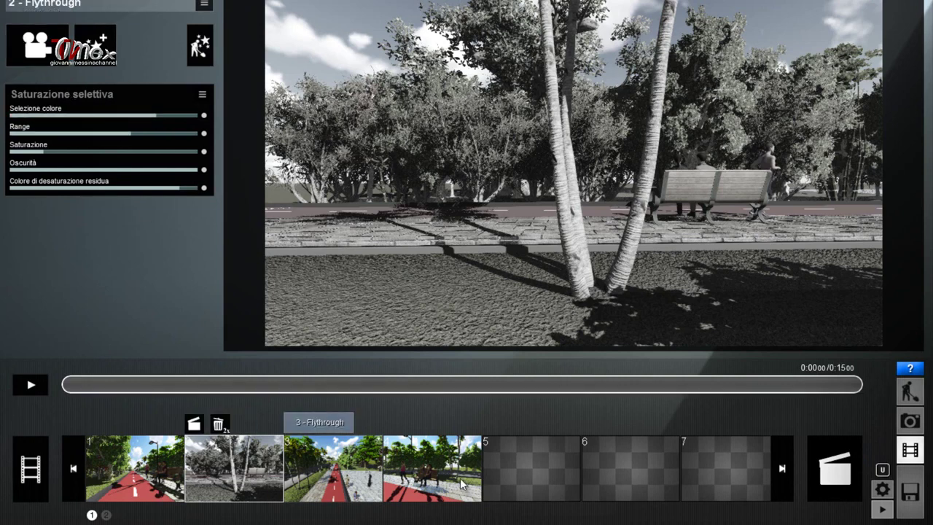
Copy clip 2's Saturazione selettiva effect, paste it onto clip 4, and return to Main movie
{"action": "left_click", "coordinate": [209, 6]}
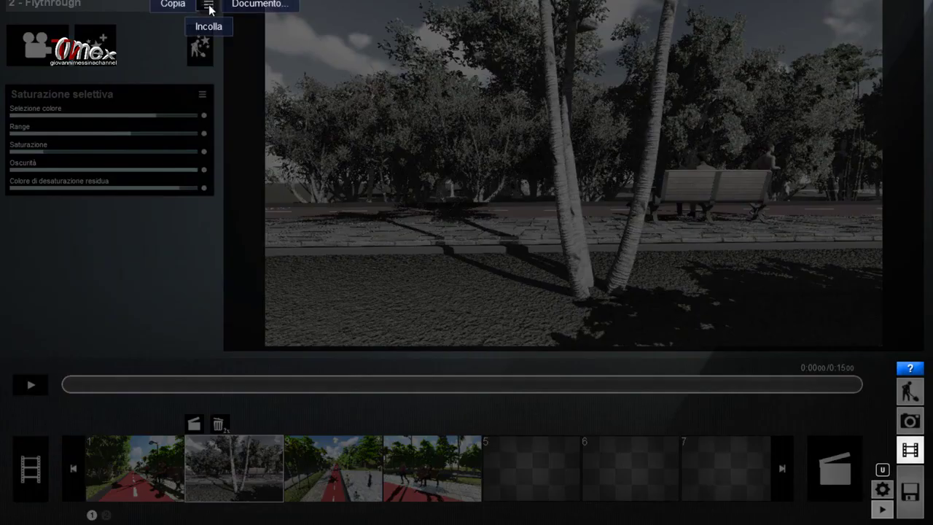
{"action": "left_click", "coordinate": [164, 5]}
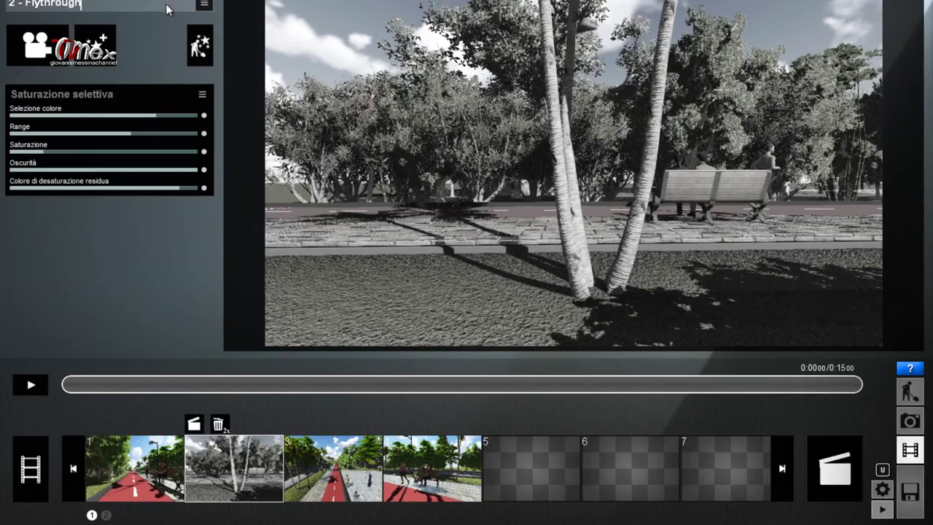
{"action": "left_click", "coordinate": [437, 474]}
{"action": "left_click", "coordinate": [204, 5]}
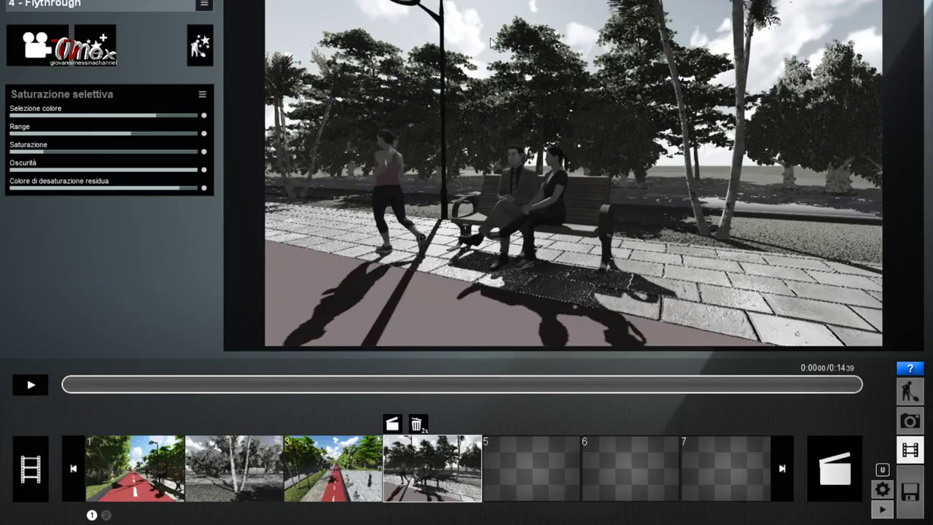
{"action": "left_click", "coordinate": [41, 461]}
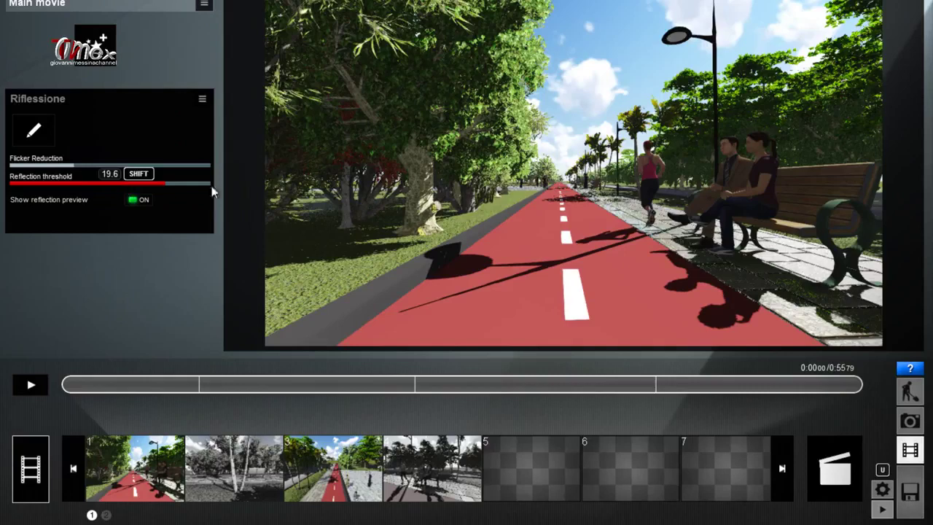
{"action": "left_click", "coordinate": [207, 5]}
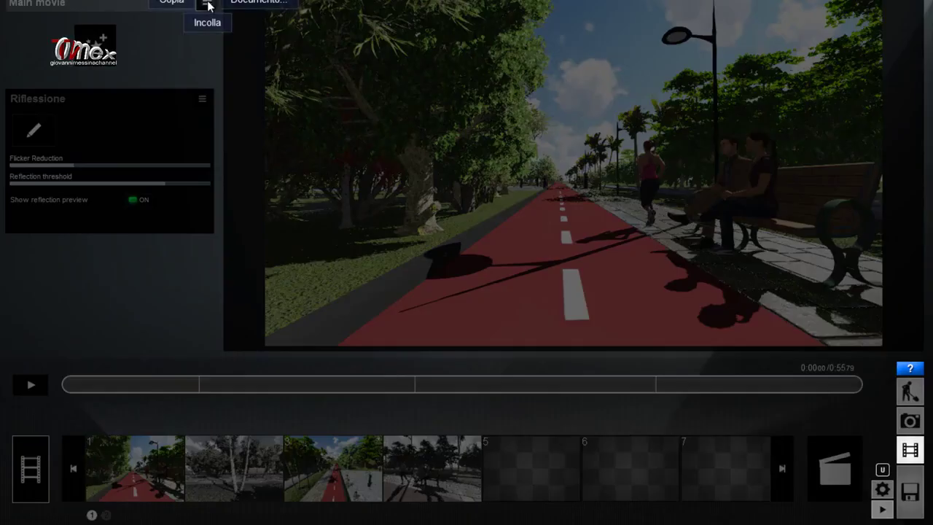
{"action": "left_click", "coordinate": [186, 61]}
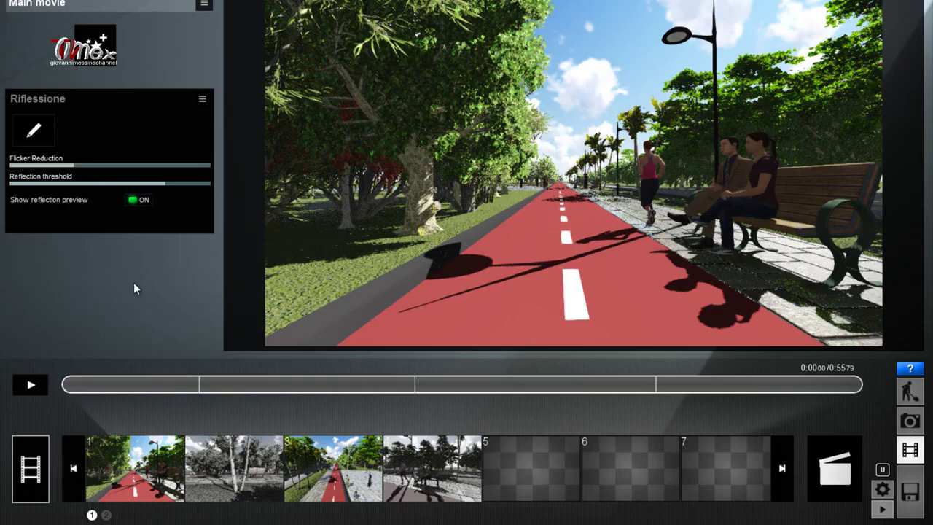
{"action": "left_click", "coordinate": [76, 387]}
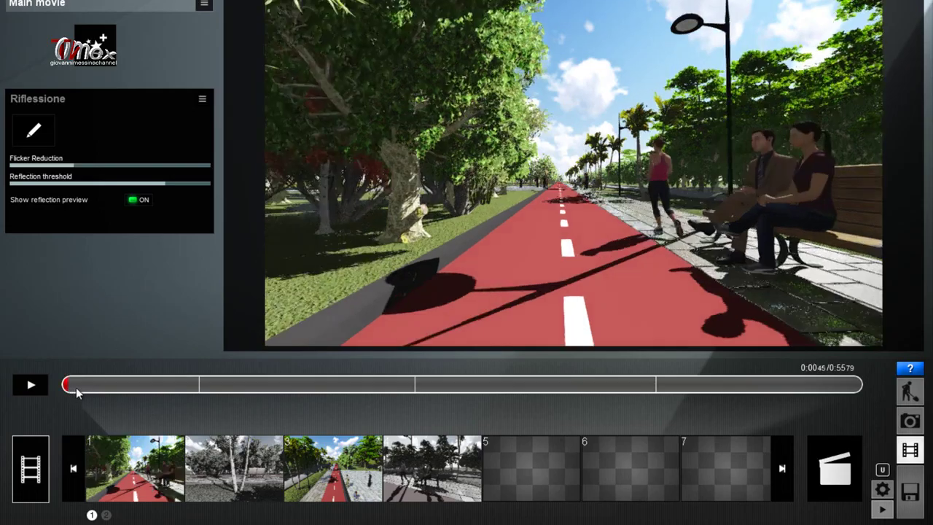
{"action": "mouse_move", "coordinate": [96, 387]}
{"action": "left_mouse_down"}
{"action": "mouse_move", "coordinate": [359, 399]}
{"action": "mouse_move", "coordinate": [407, 419]}
{"action": "mouse_move", "coordinate": [542, 426]}
{"action": "mouse_move", "coordinate": [471, 437]}
{"action": "left_mouse_up"}
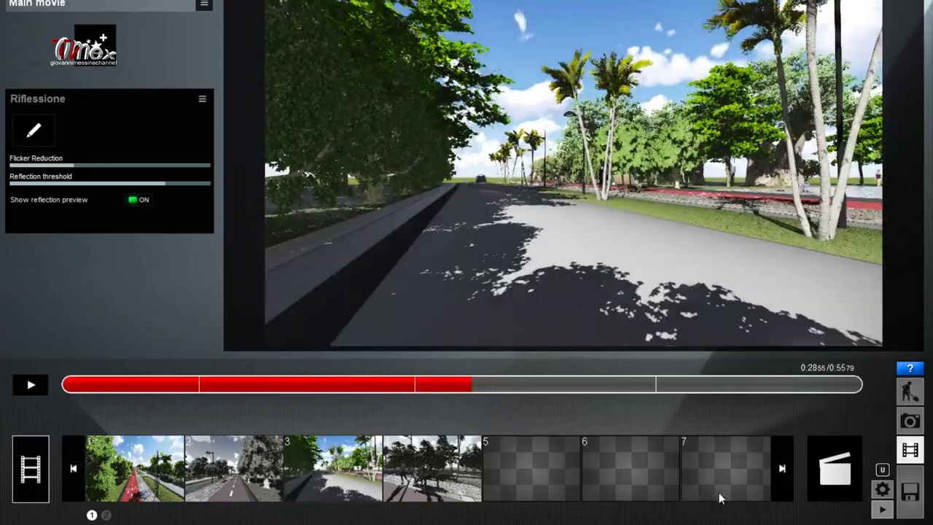
Give the road the Asphalt_004_DDDS_1024 material at scale 0.3 in Build mode's Materials tool
{"action": "left_click", "coordinate": [910, 392]}
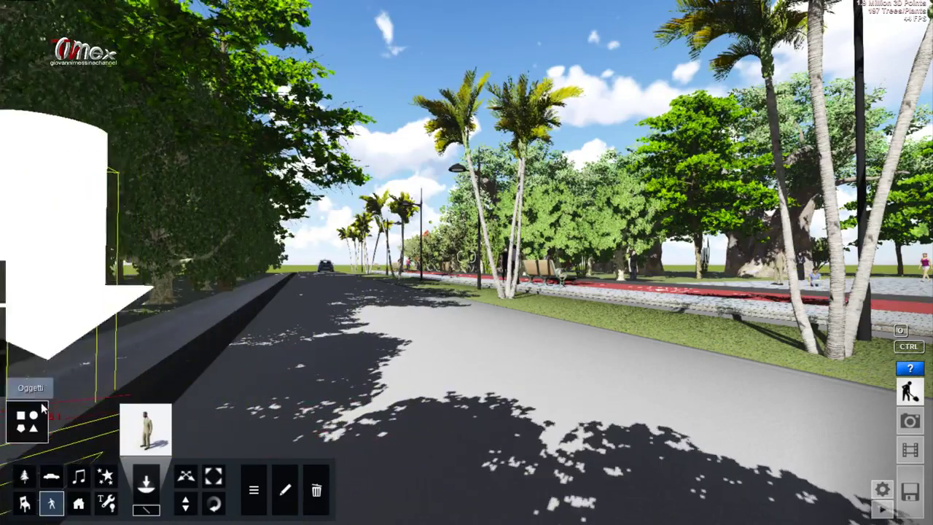
{"action": "left_click", "coordinate": [28, 420]}
{"action": "left_click", "coordinate": [454, 385]}
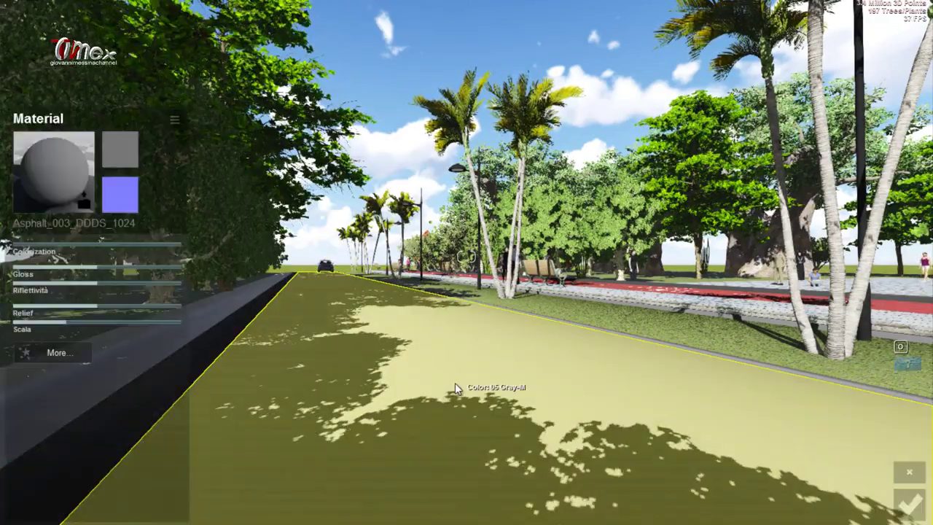
{"action": "left_click", "coordinate": [54, 313]}
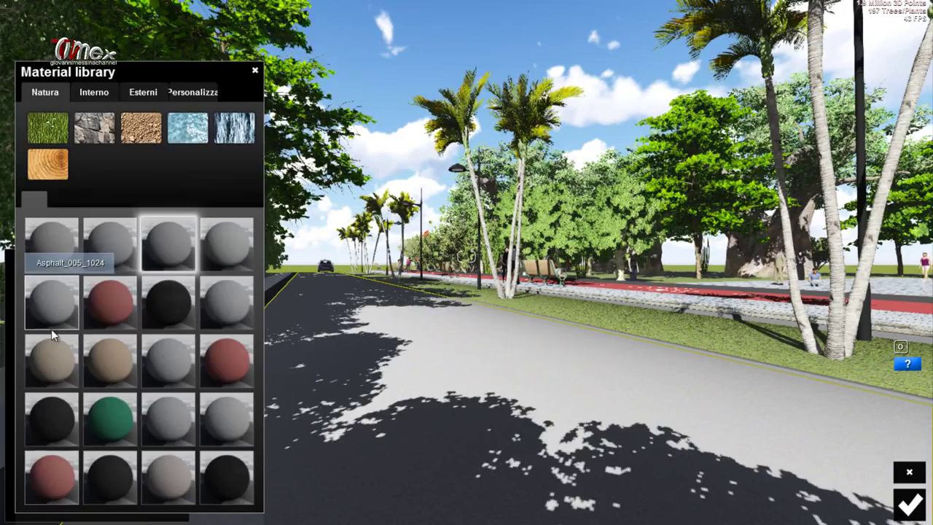
{"action": "left_click", "coordinate": [222, 258]}
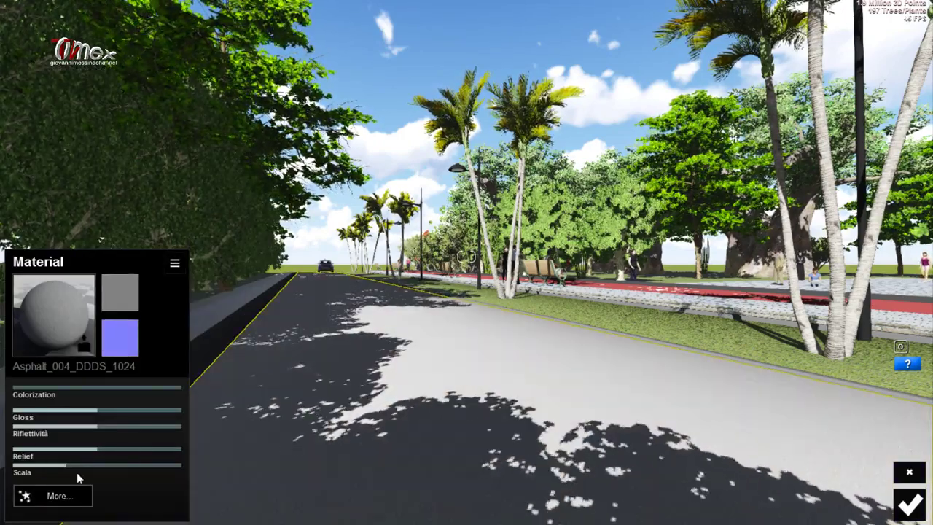
{"action": "mouse_move", "coordinate": [67, 465]}
{"action": "left_click_drag", "start_coordinate": [68, 473], "coordinate": [45, 472]}
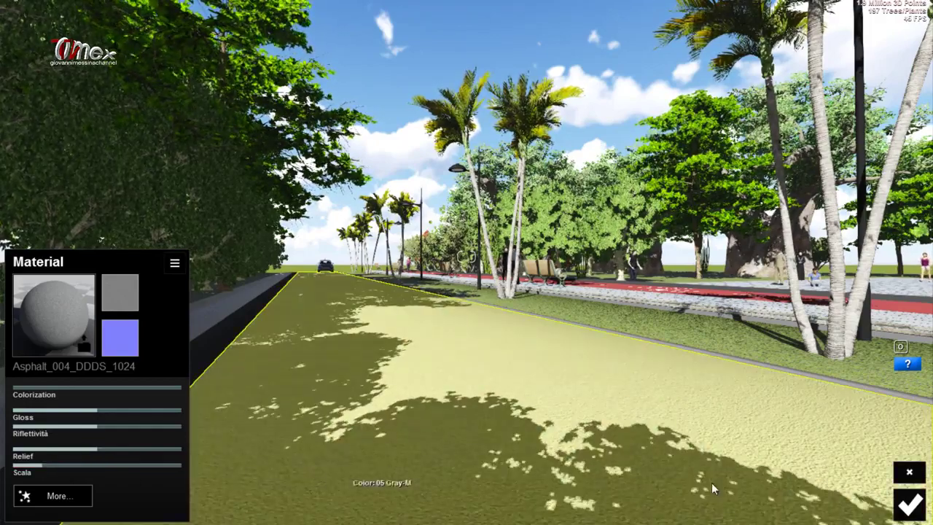
{"action": "left_click", "coordinate": [907, 504]}
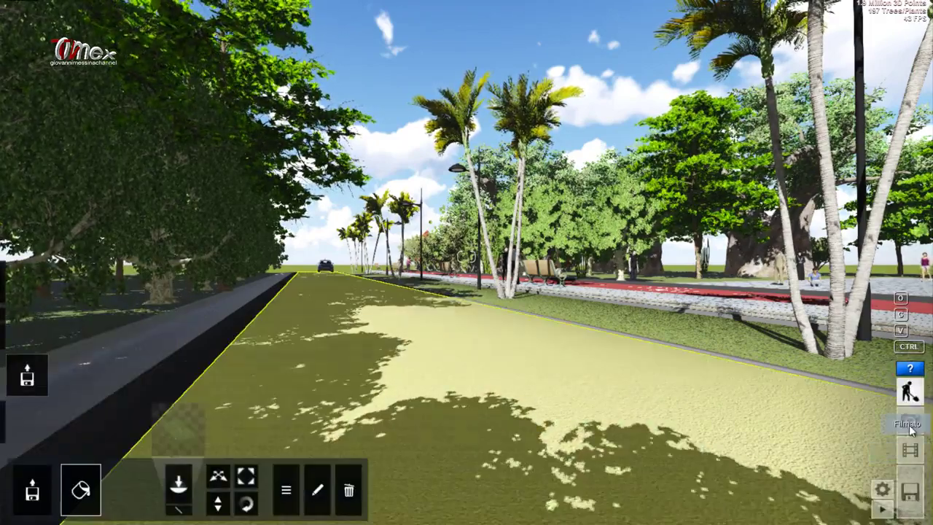
Return to Filmato mode and scrub the Main movie to about 0:03.24 to check the asphalt
{"action": "left_click", "coordinate": [911, 450]}
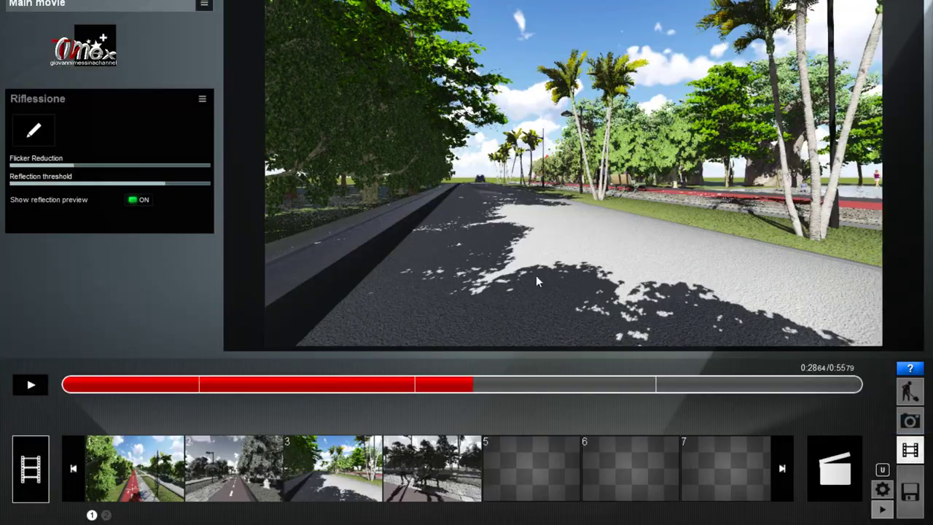
{"action": "mouse_move", "coordinate": [471, 390]}
{"action": "left_mouse_down"}
{"action": "mouse_move", "coordinate": [557, 389]}
{"action": "mouse_move", "coordinate": [291, 393]}
{"action": "mouse_move", "coordinate": [109, 409]}
{"action": "left_mouse_up"}
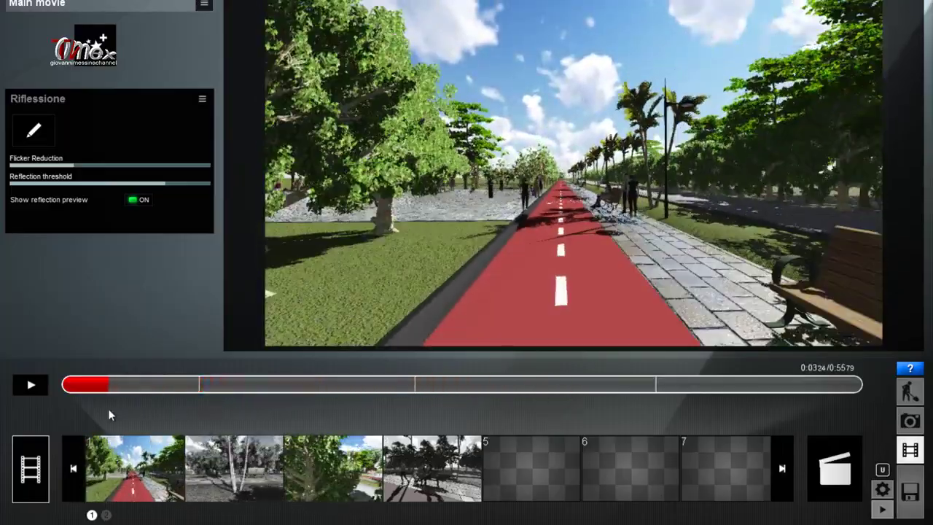